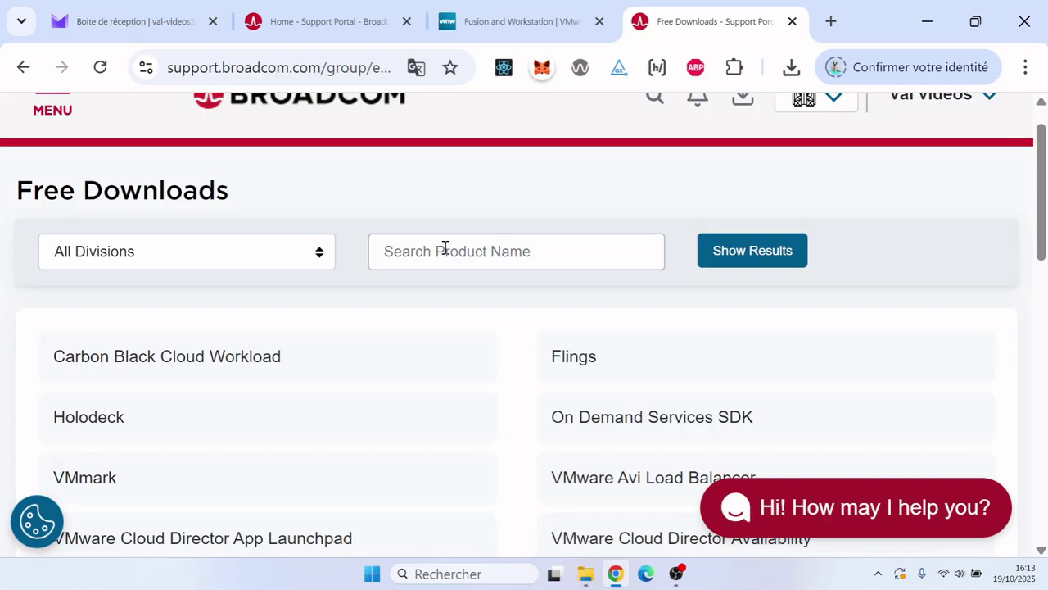
- Search free downloads for 'vmware workstation' and open the VMware Workstation Pro product page
left_click(427, 250)
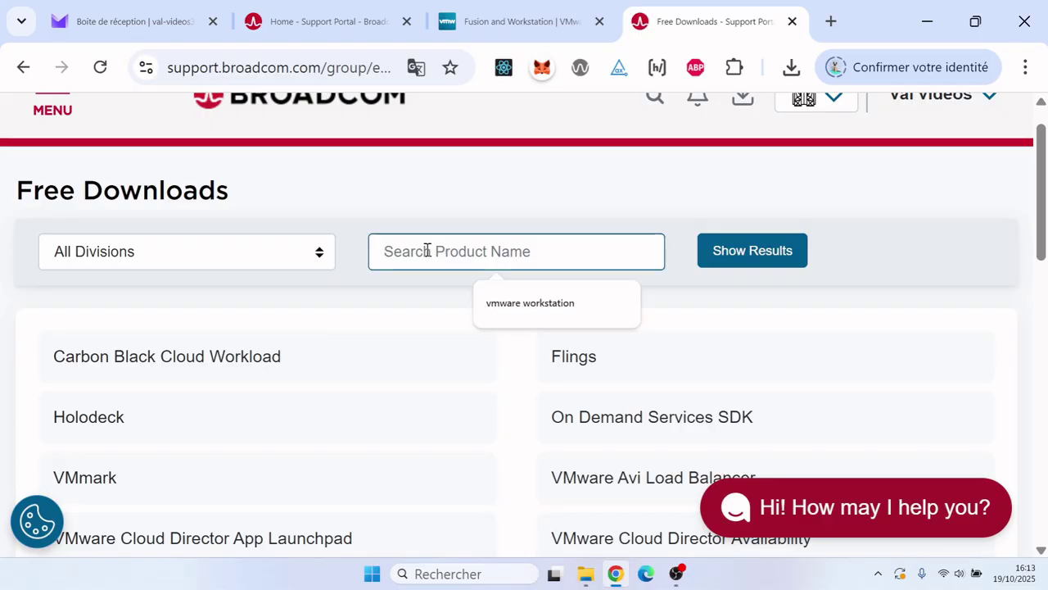
left_click(538, 302)
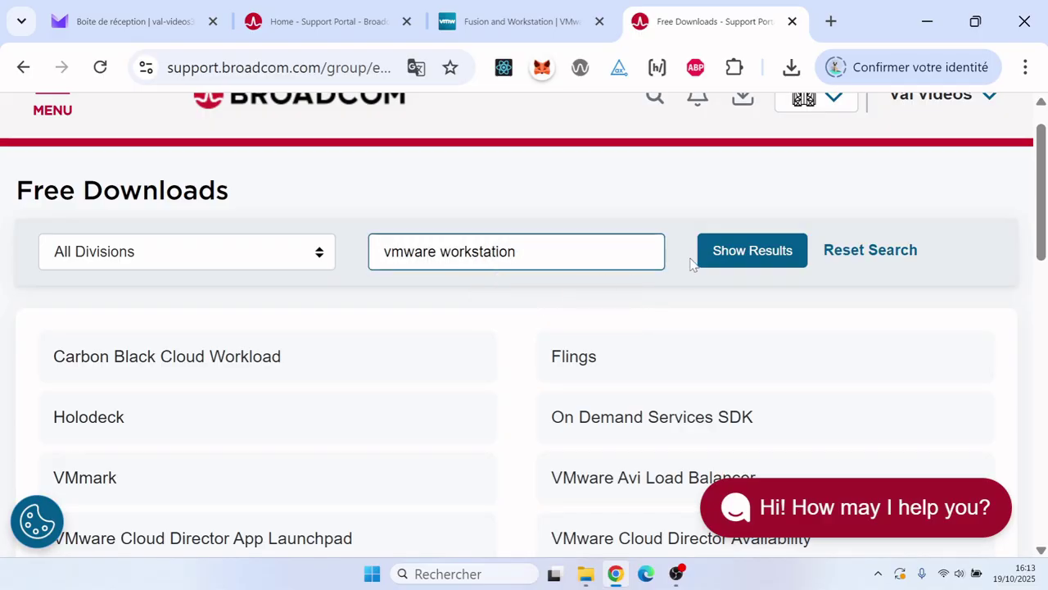
left_click(740, 252)
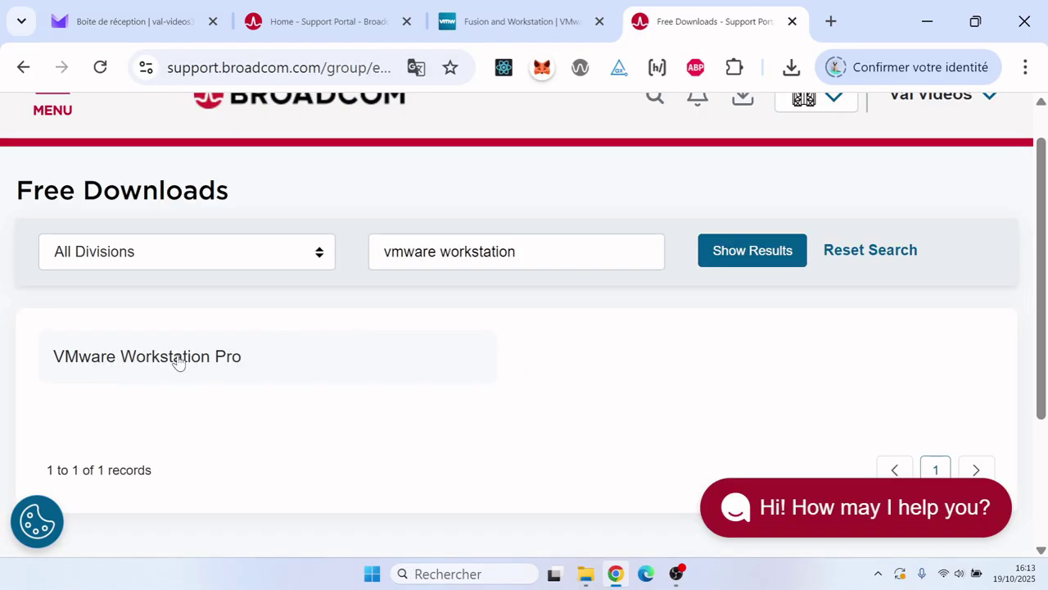
left_click(179, 360)
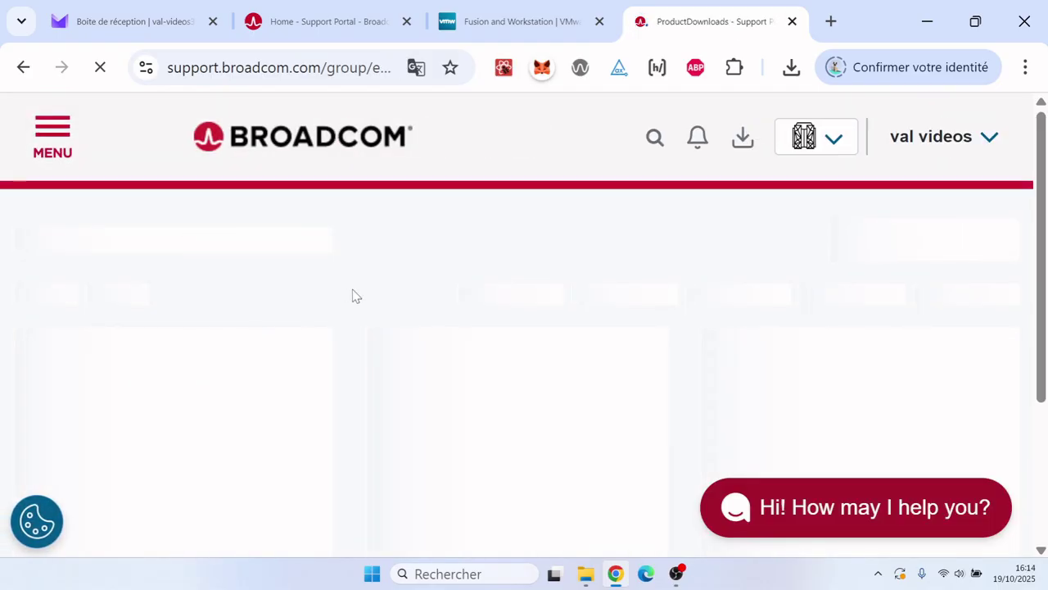
scroll(354, 296, "down", 2)
scroll(354, 295, "down", 1)
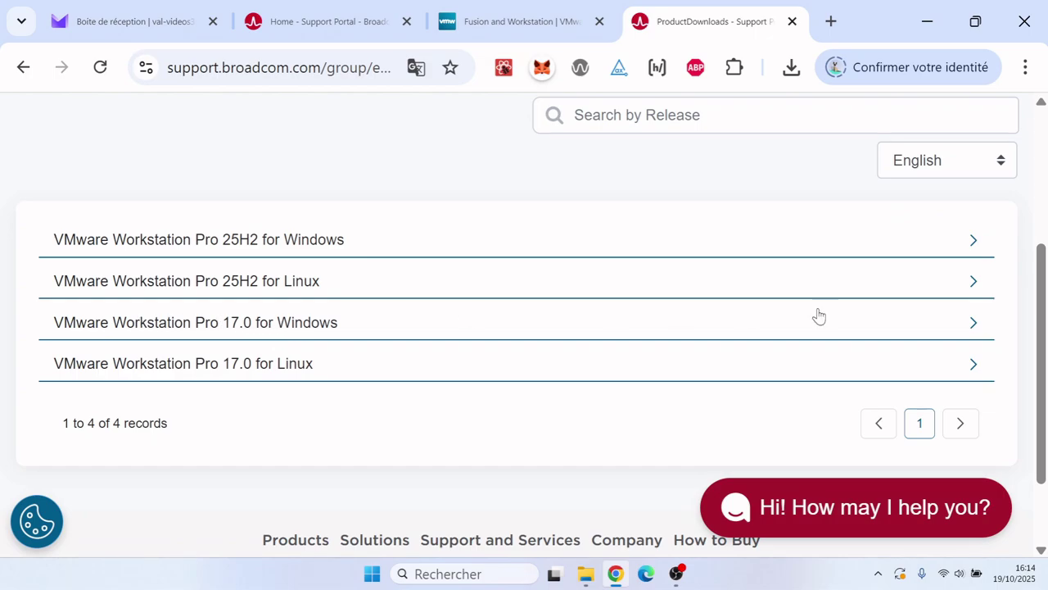
- Expand 17.0 for Windows and open the files for release 17.6.4
left_click(975, 324)
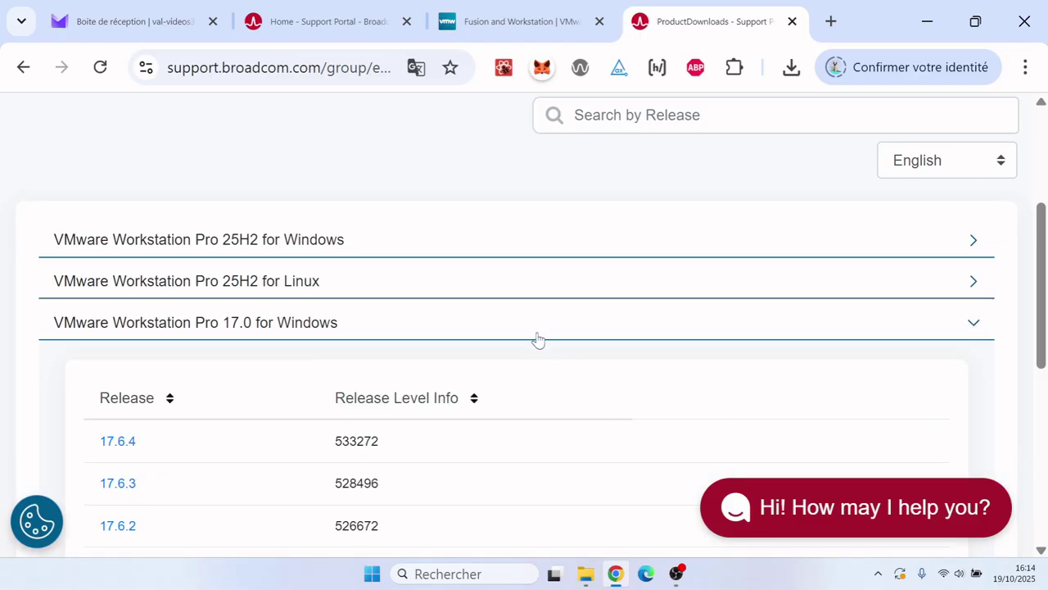
scroll(538, 339, "down", 2)
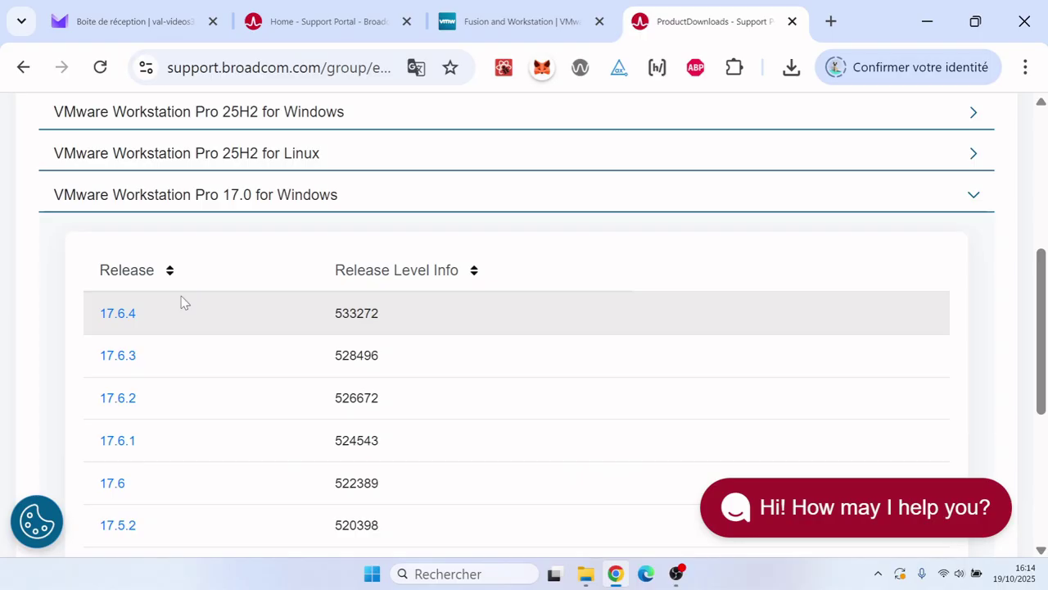
left_click(118, 314)
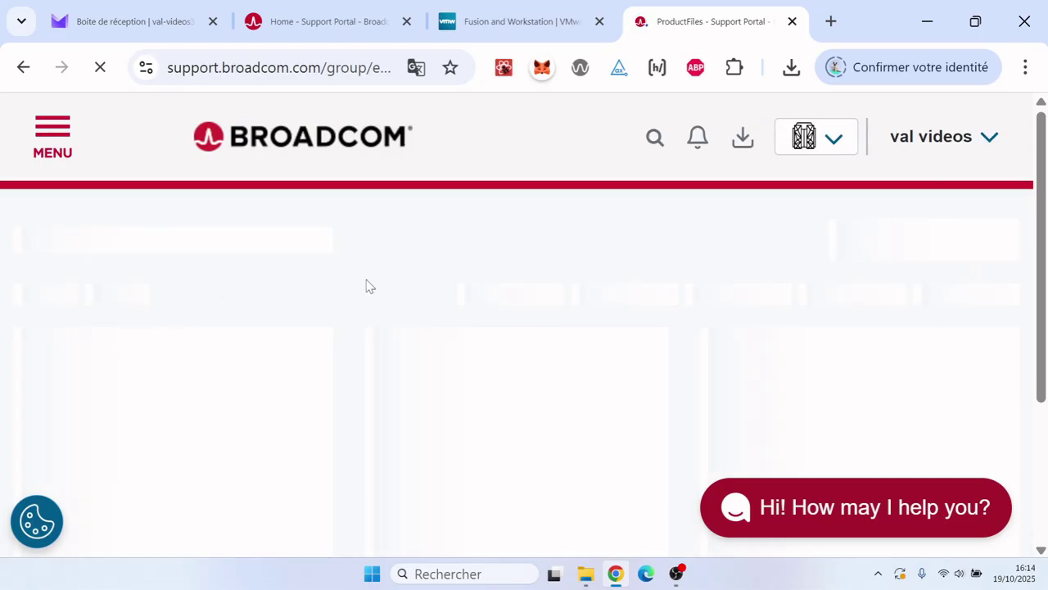
scroll(366, 285, "down", 2)
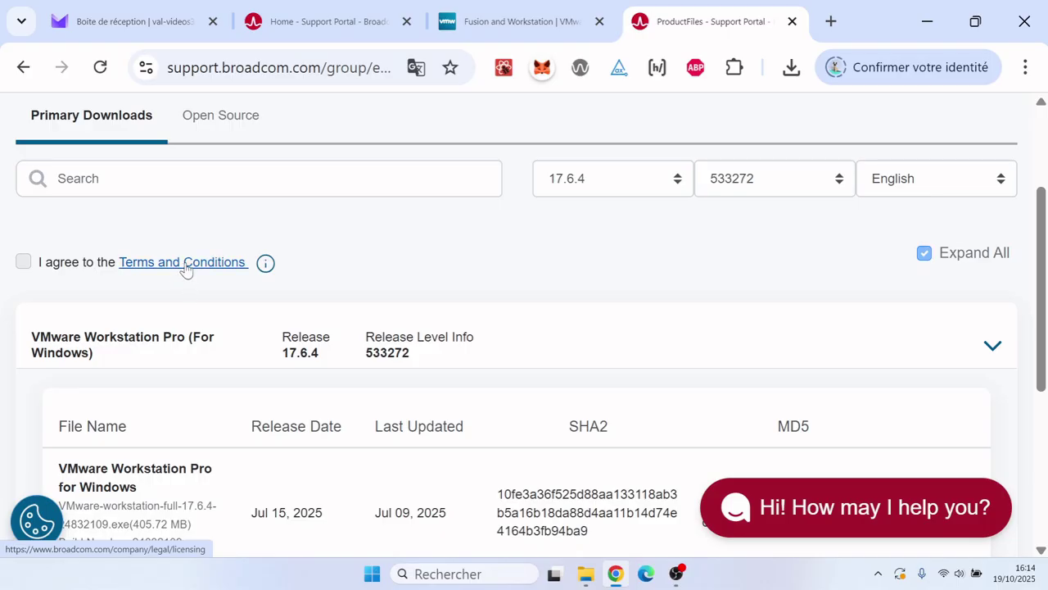
- Review the Terms and Conditions and tick 'I agree' to accept them
left_click(185, 269)
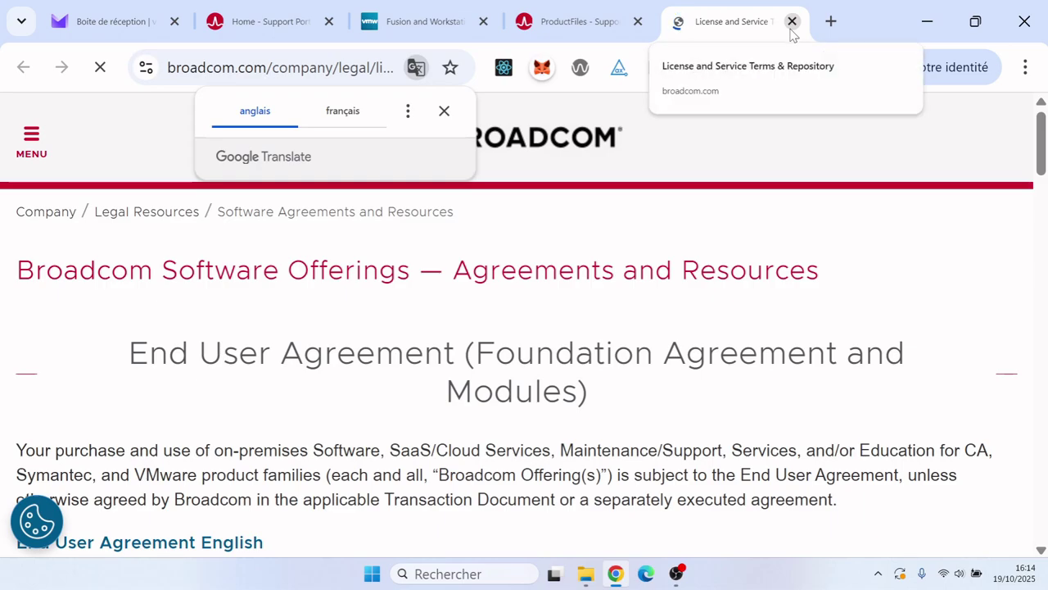
left_click(791, 28)
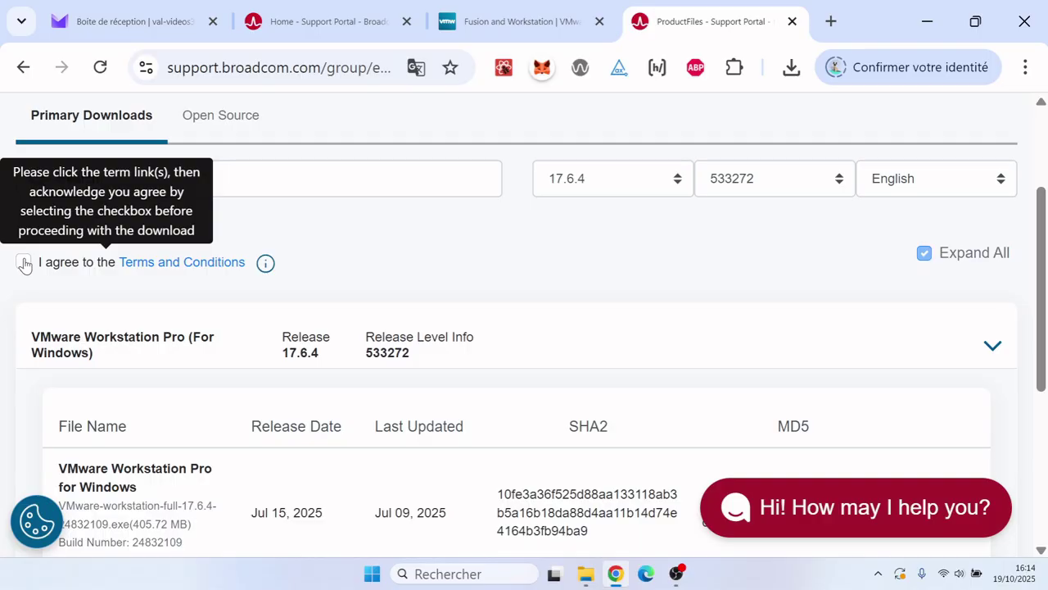
left_click(23, 262)
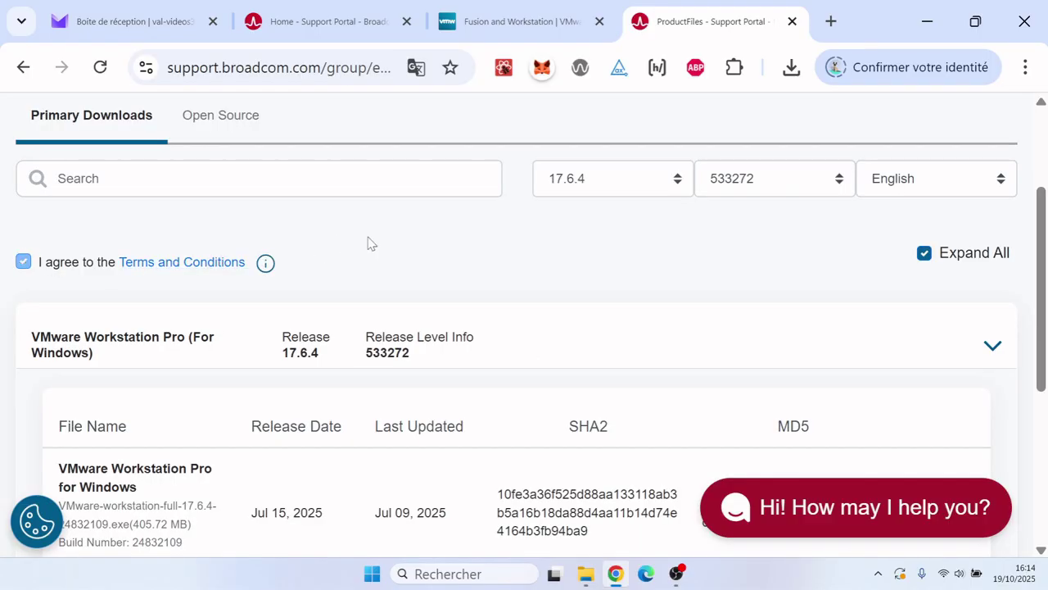
scroll(368, 242, "down", 3)
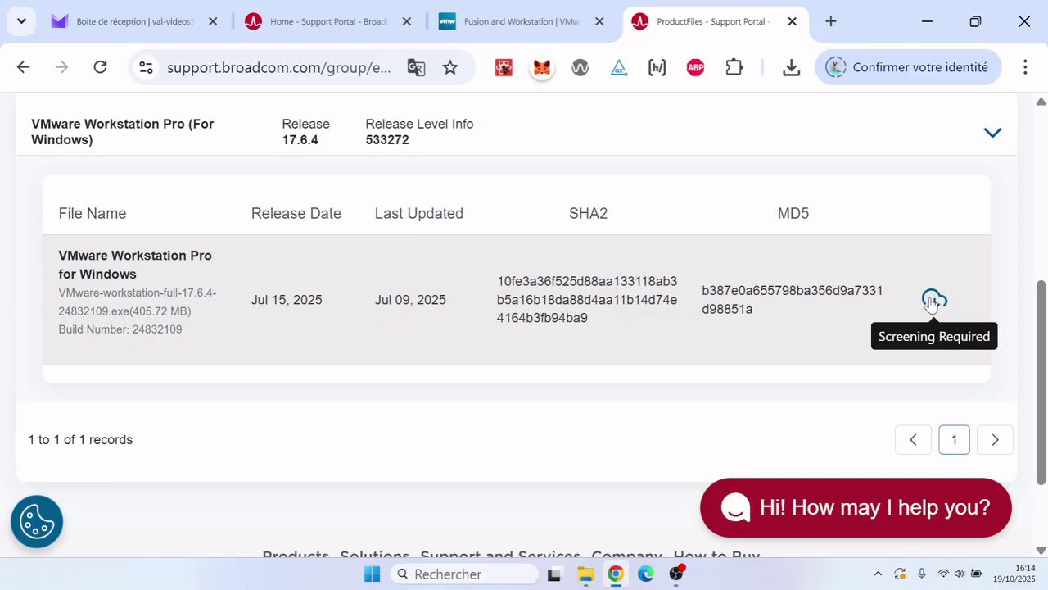
- Start the Windows installer download and proceed to the required verification form
left_click(933, 301)
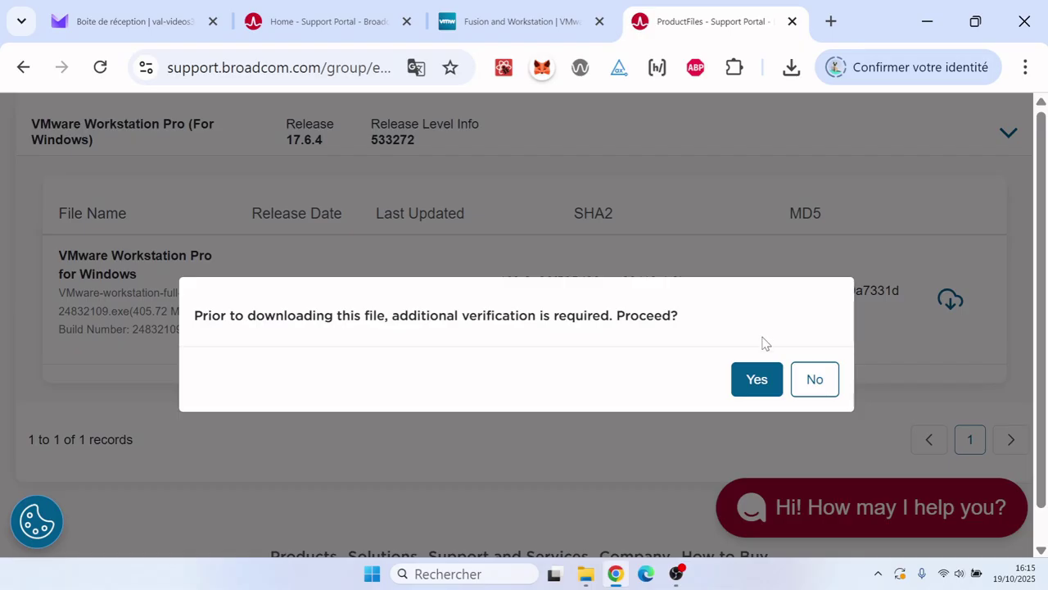
left_click(754, 383)
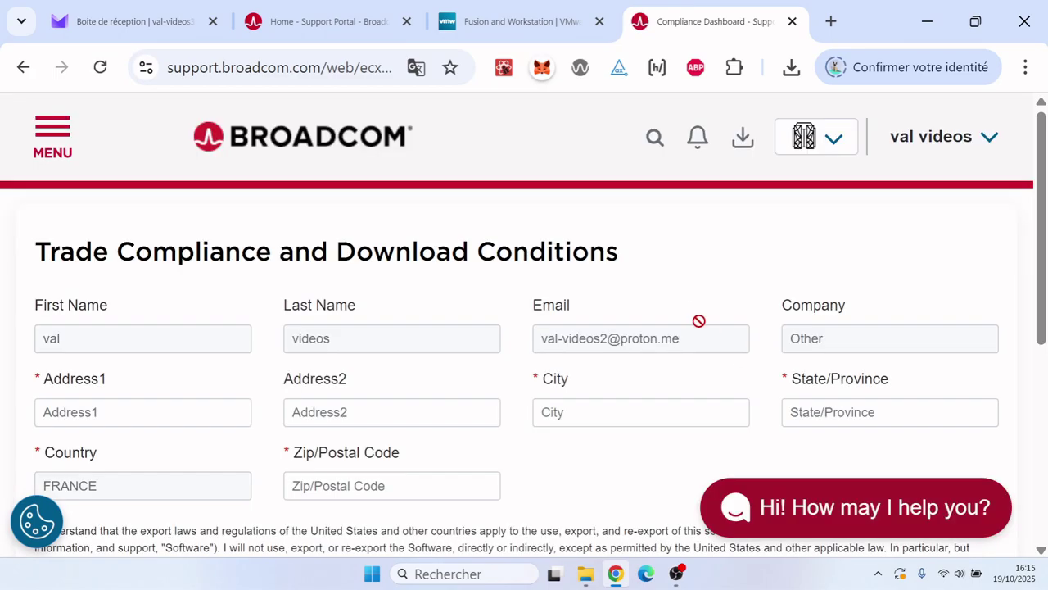
scroll(676, 277, "down", 1)
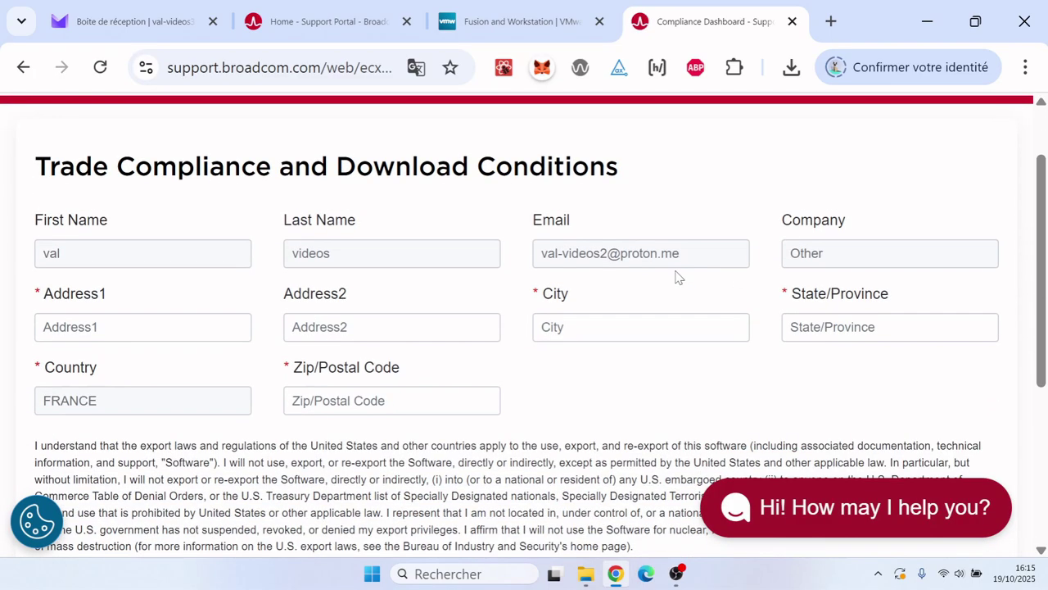
- Fill in the street address from the saved address and complete the state/province field
left_click(195, 317)
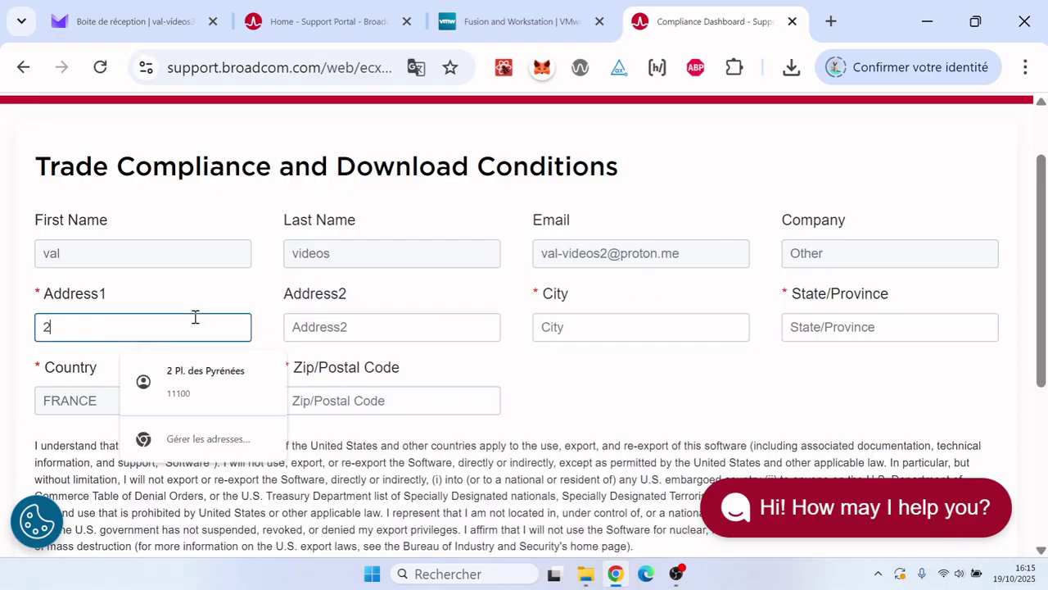
left_click(207, 374)
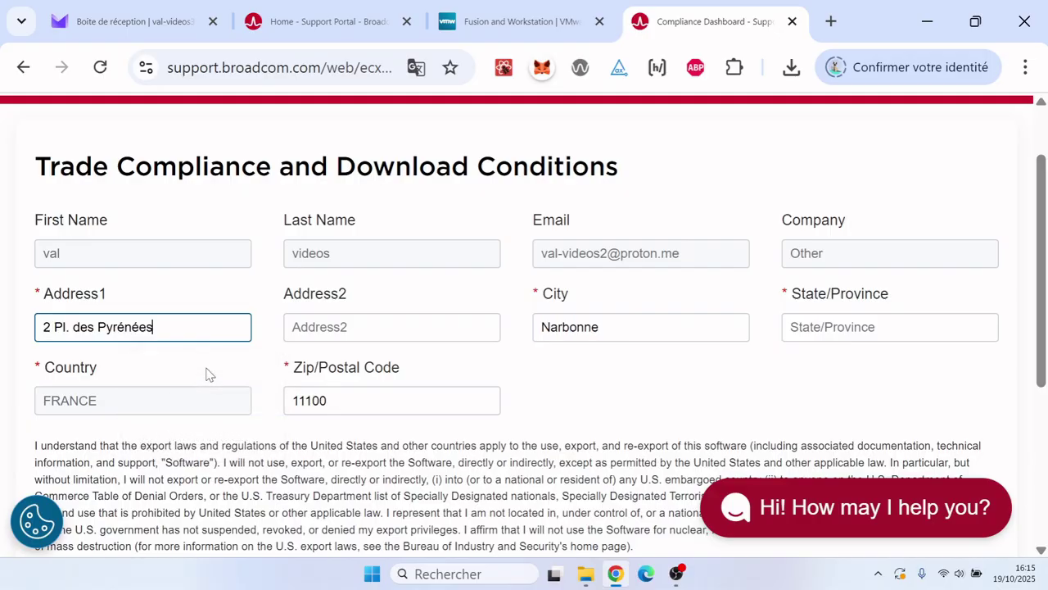
left_click(652, 370)
left_click(849, 327)
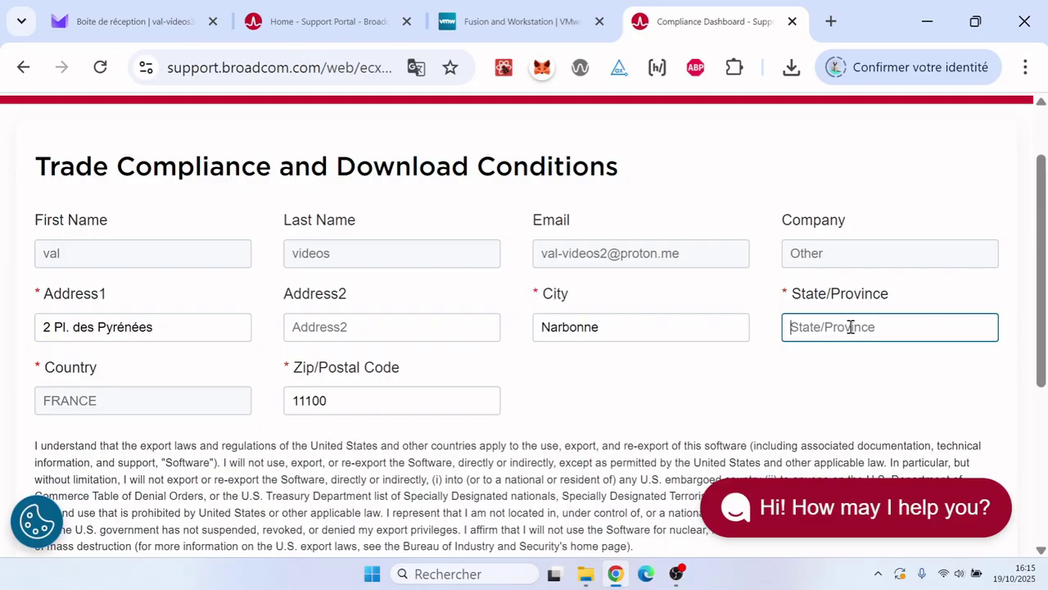
type("au")
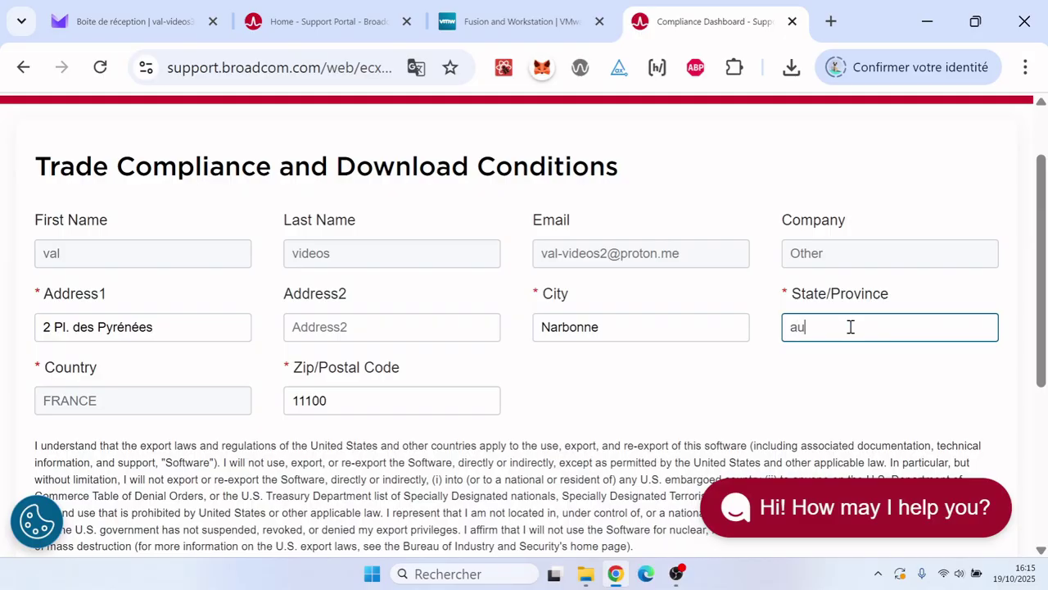
left_click(648, 404)
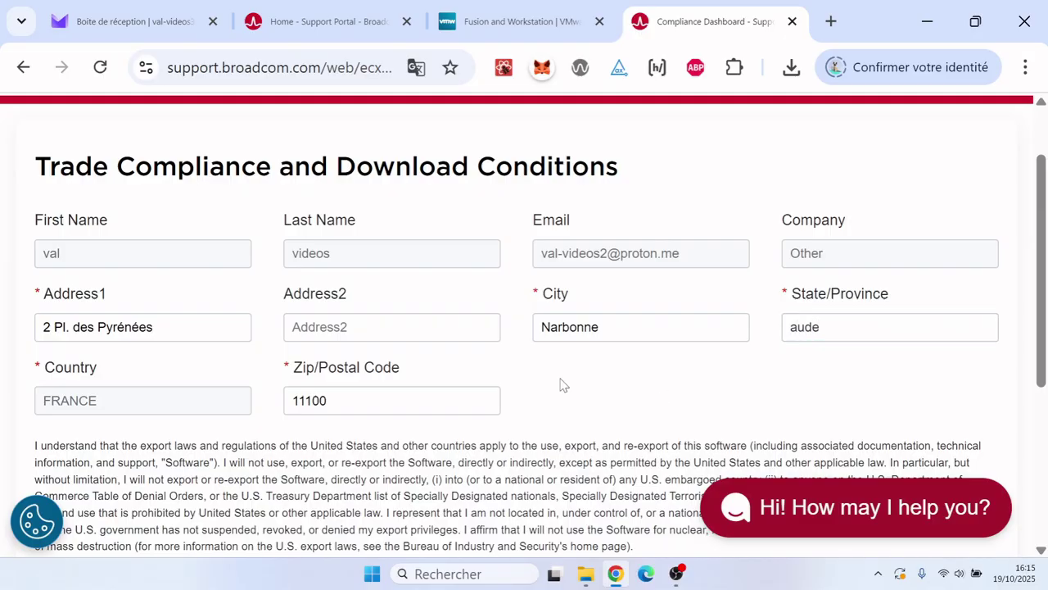
- Submit the agreed download conditions and decline Chrome's offer to save the address
scroll(561, 385, "down", 3)
scroll(561, 384, "down", 3)
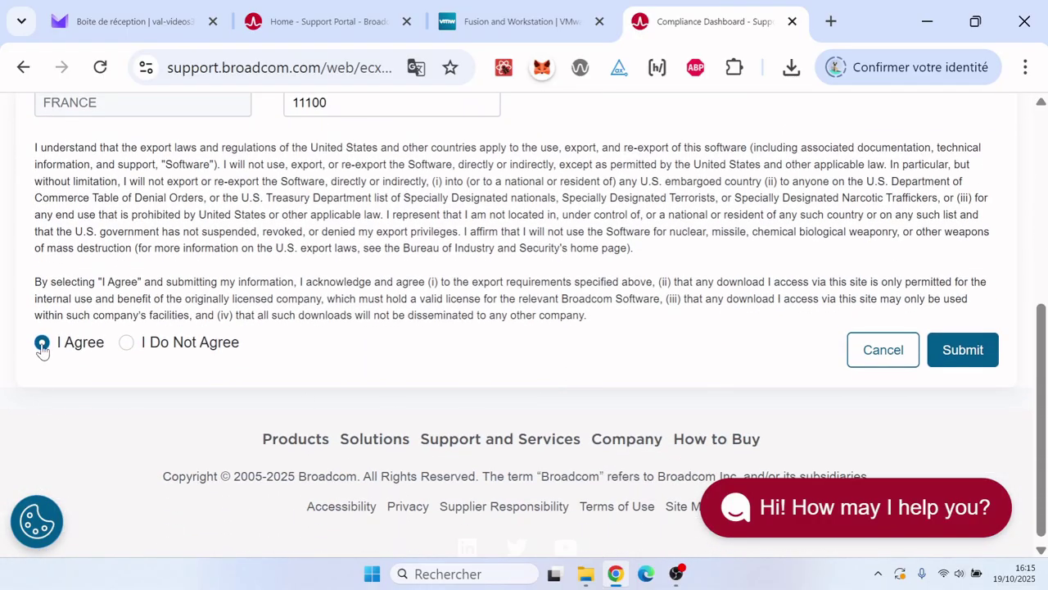
left_click(963, 363)
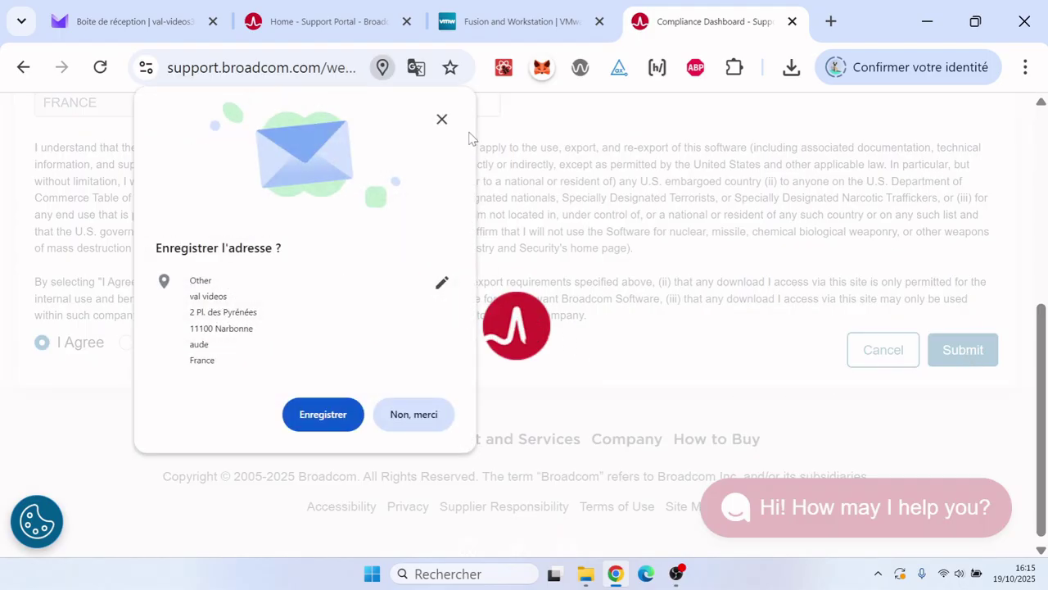
left_click(433, 417)
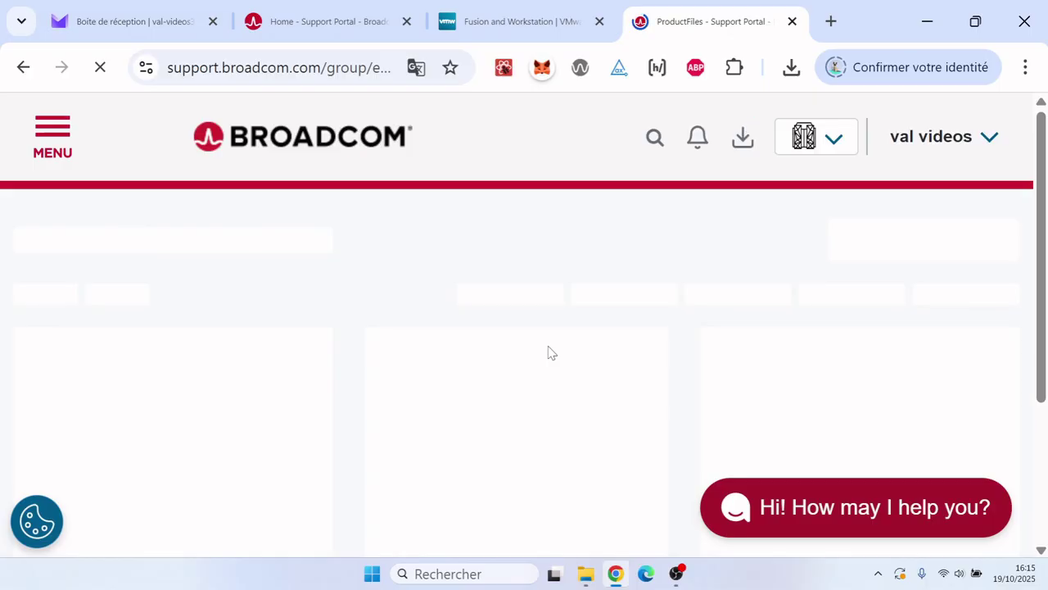
- Download VMware-workstation-full-17.6.4-24832109.exe (405.72 MB) via HTTPS and check its progress
scroll(549, 350, "down", 3)
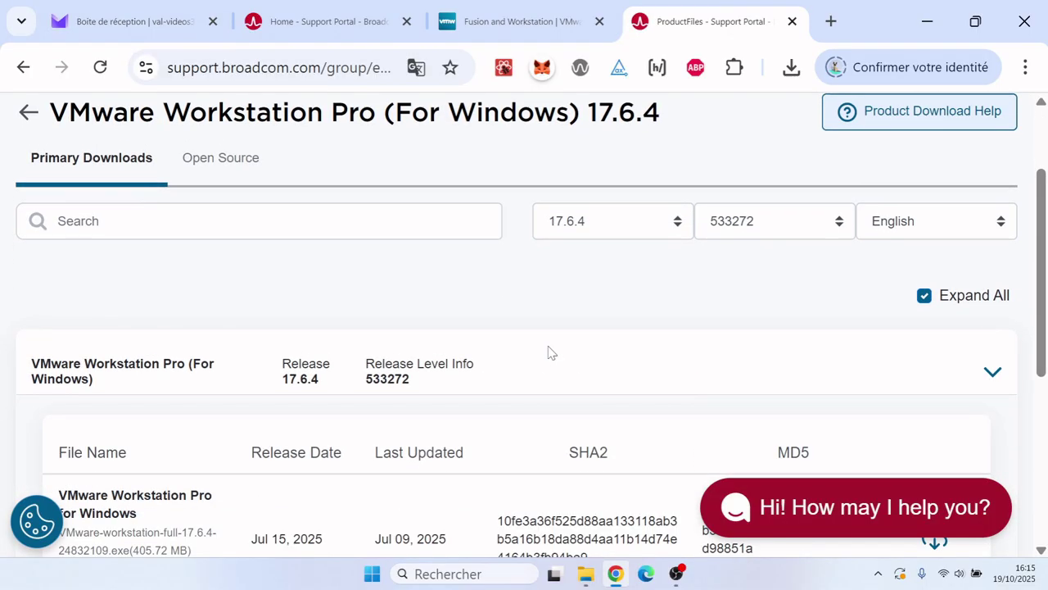
scroll(549, 351, "down", 1)
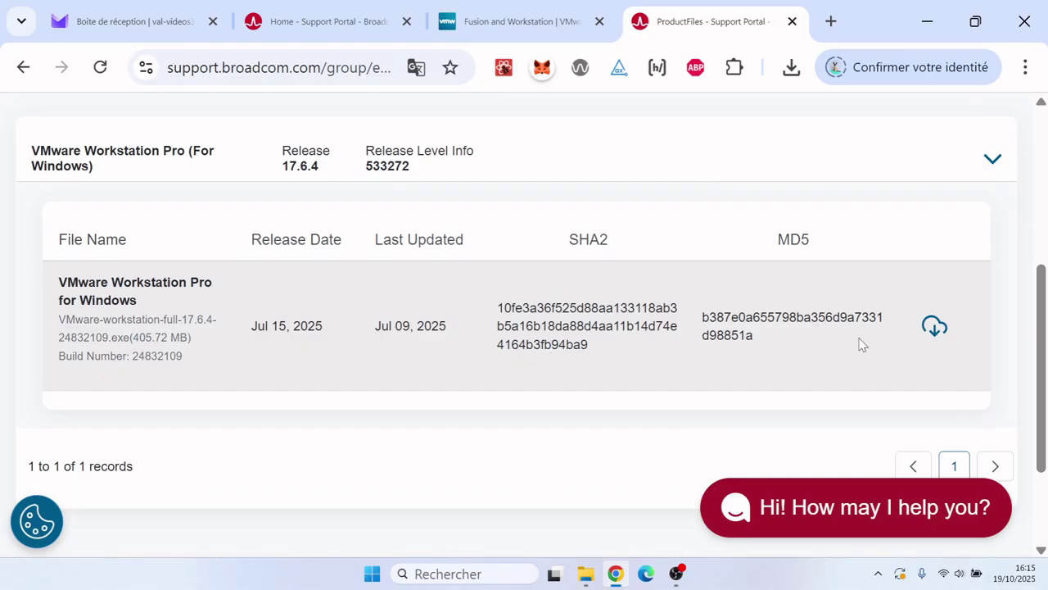
left_click(934, 328)
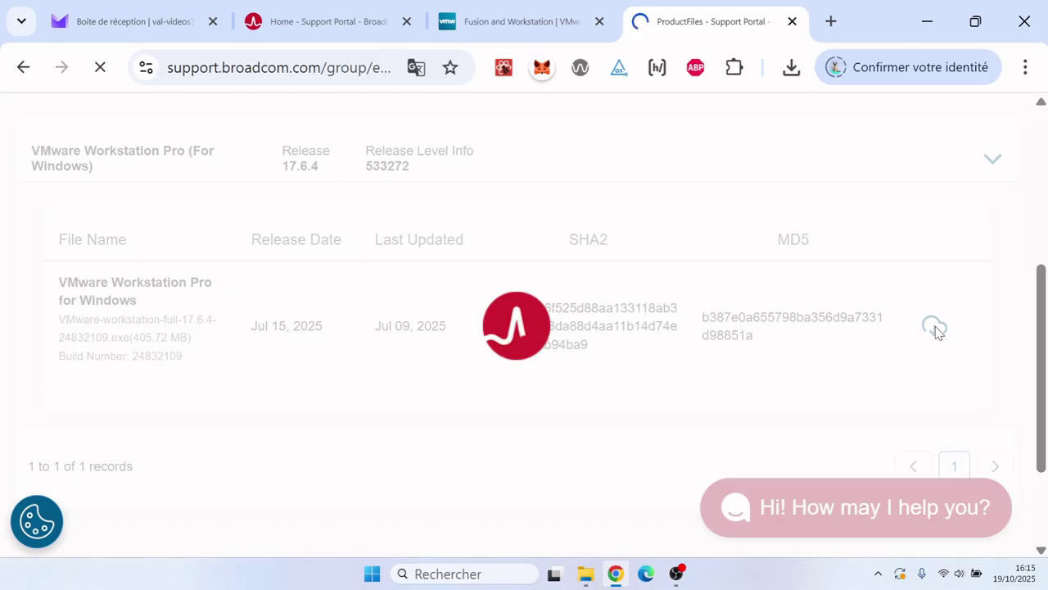
left_click(791, 68)
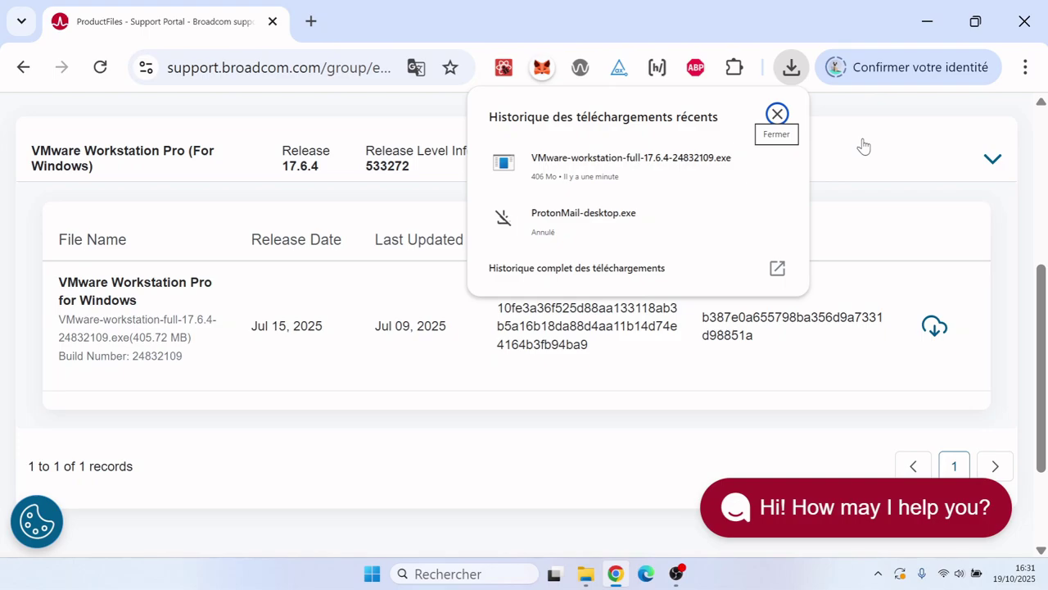
- Launch the downloaded VMware-workstation-full installer from Téléchargements in File Explorer
left_click(928, 20)
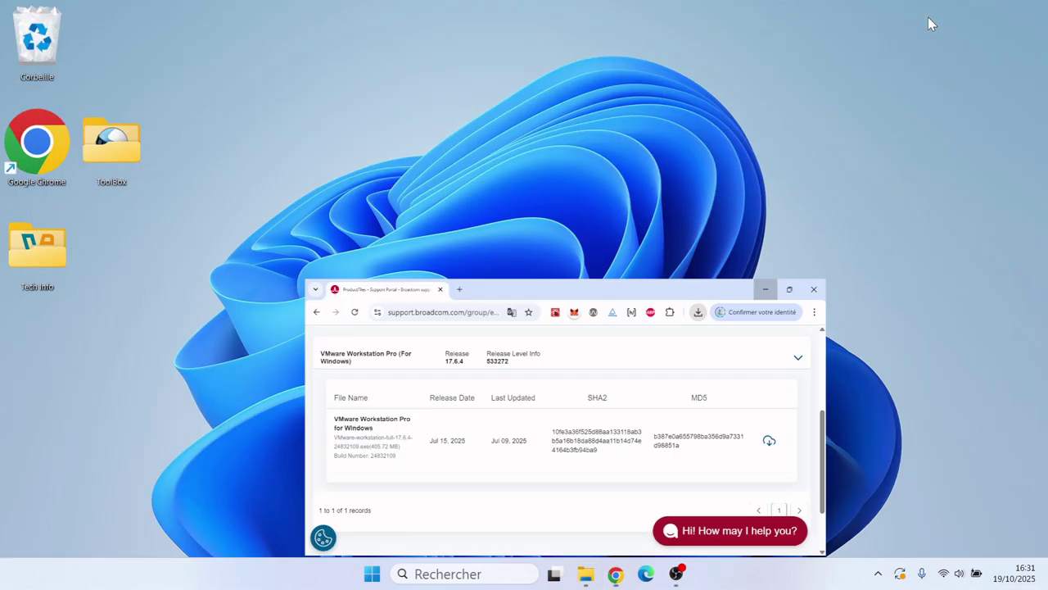
left_click(585, 574)
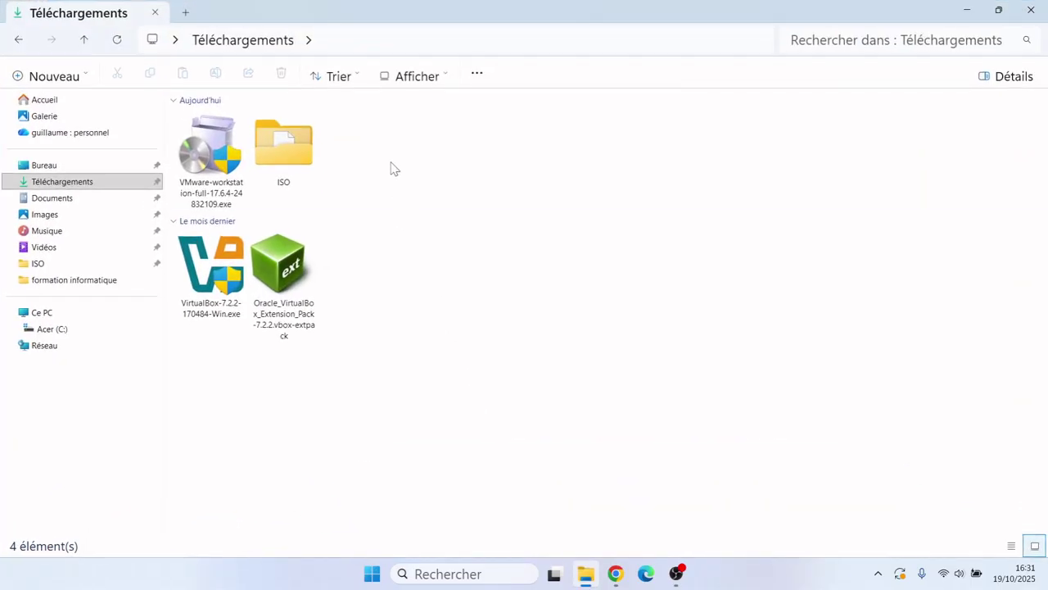
double_click(212, 167)
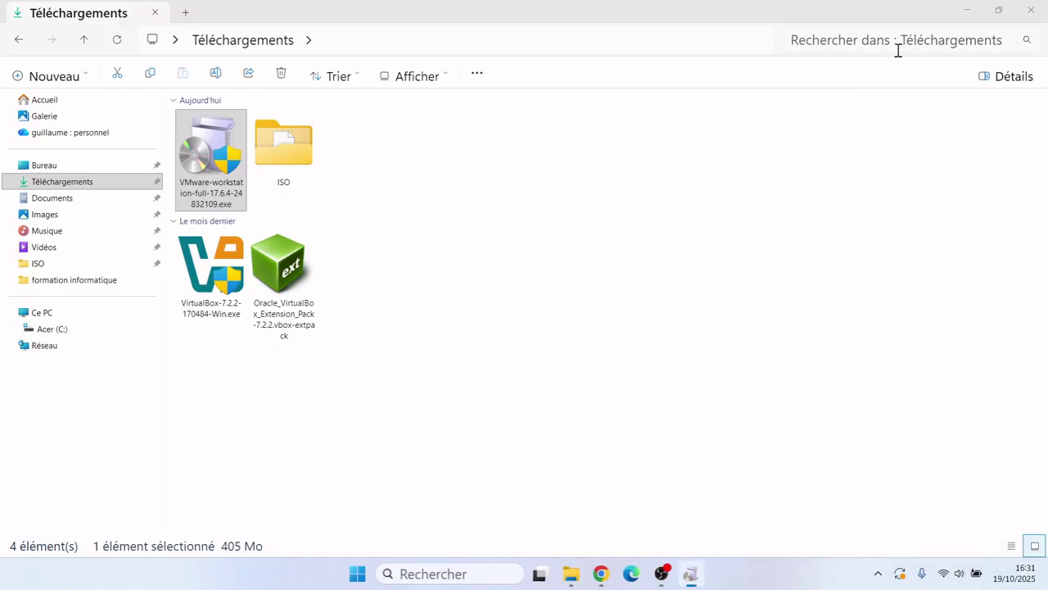
left_click(968, 12)
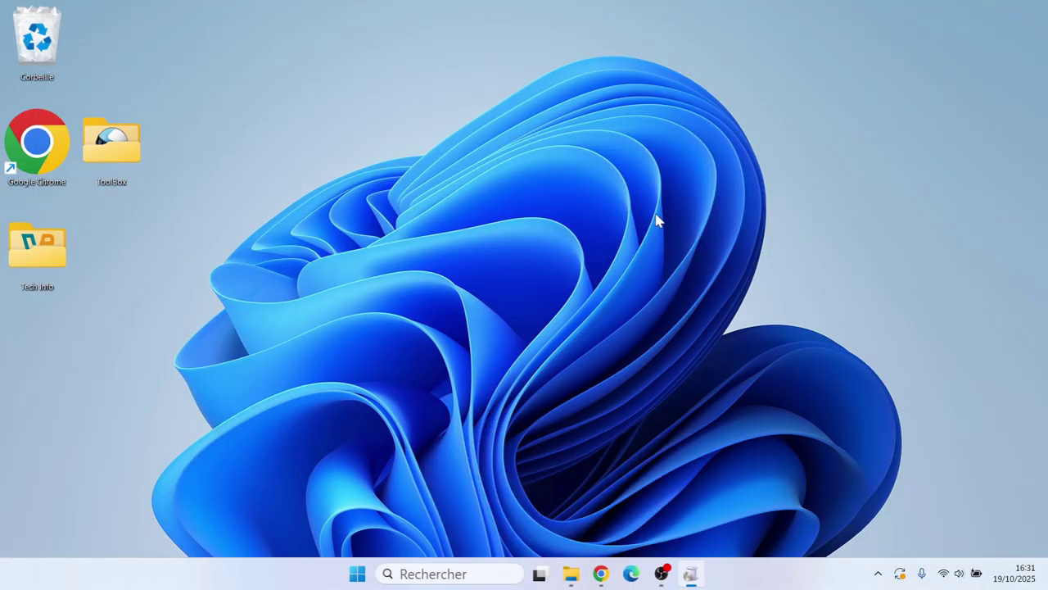
- Accept the license agreement and keep the default installation location
left_click(692, 572)
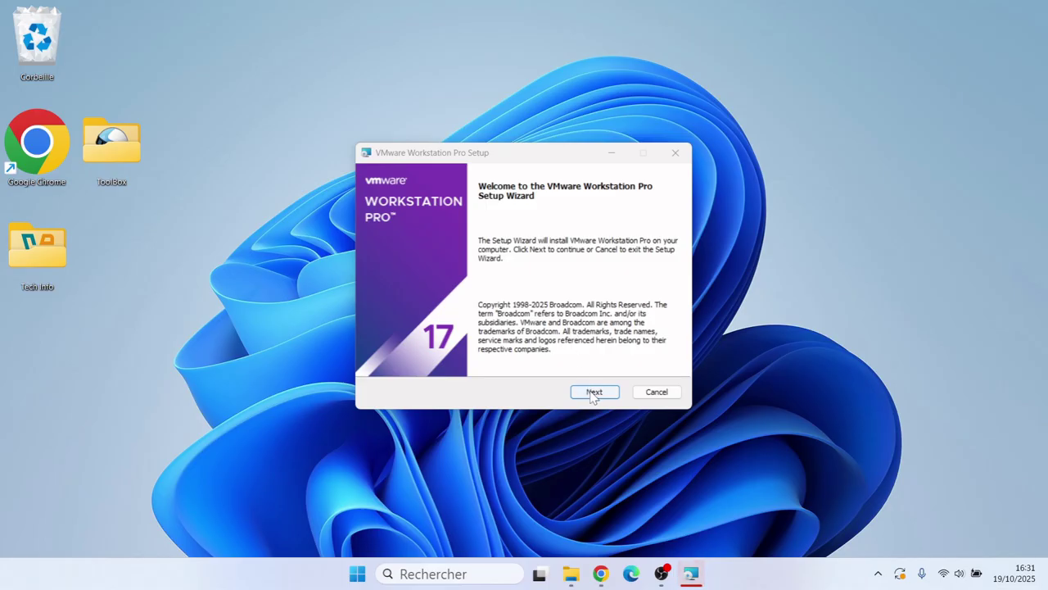
left_click(595, 392)
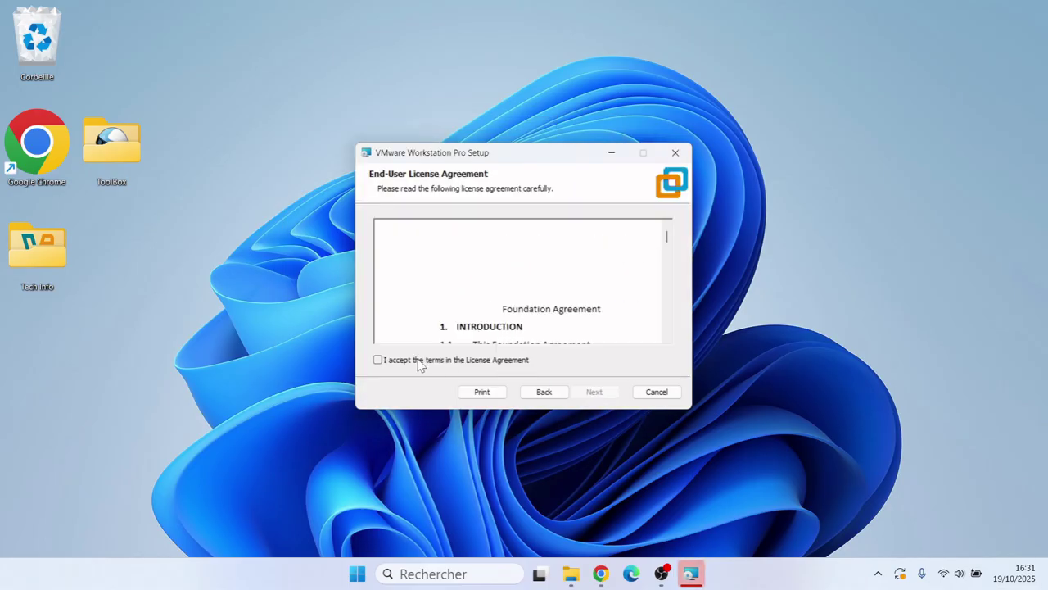
left_click(377, 360)
left_click(595, 392)
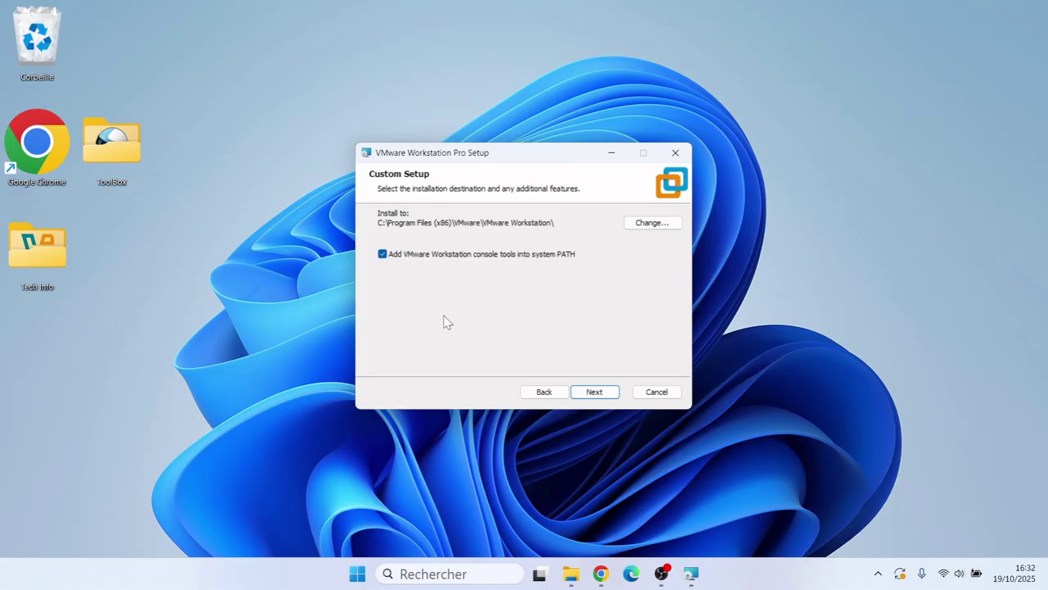
left_click(595, 393)
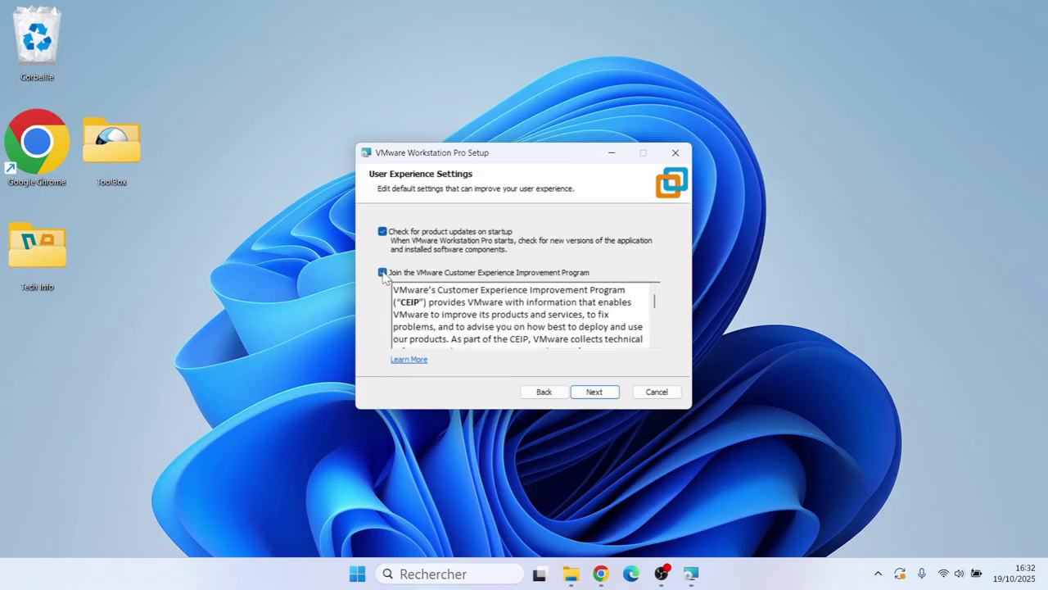
- Opt out of the CEIP, keep desktop and Start menu shortcuts, and begin installing
left_click(382, 272)
left_click(596, 392)
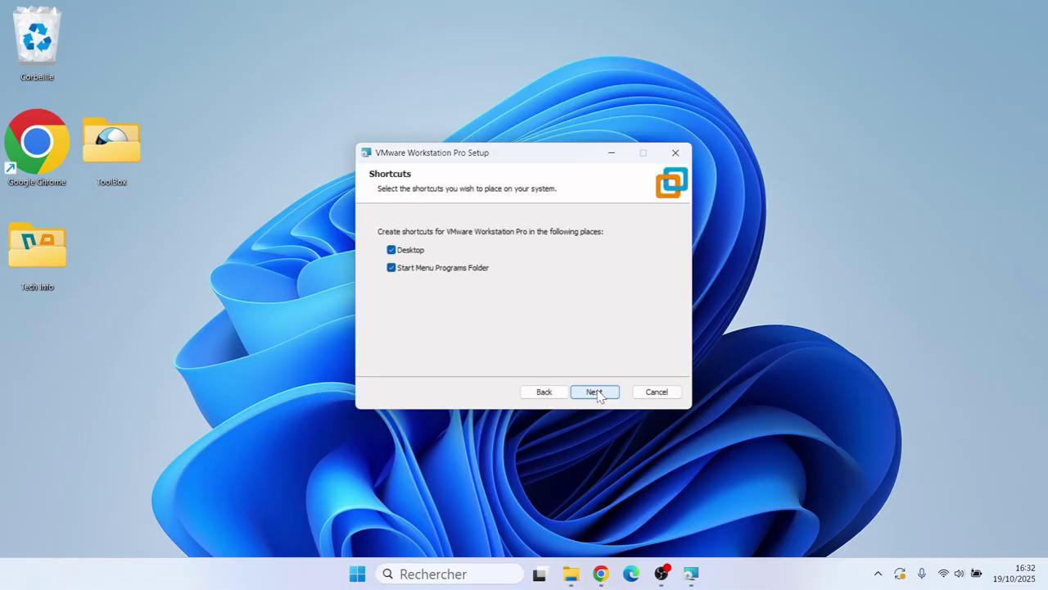
left_click(596, 392)
left_click(597, 393)
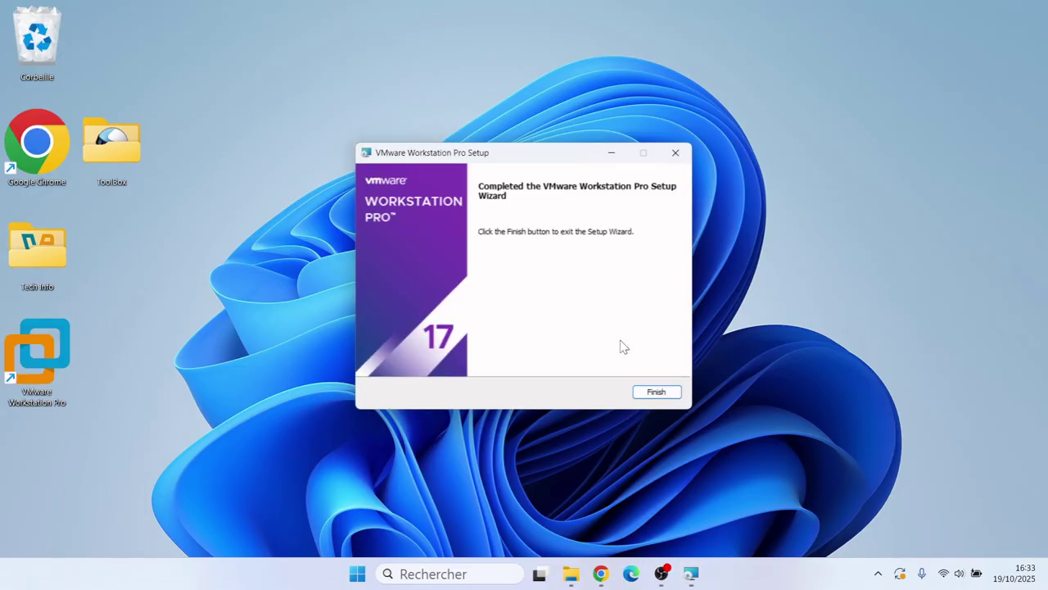
- Finish the setup wizard and select the new VMware Workstation Pro desktop shortcut
left_click(649, 392)
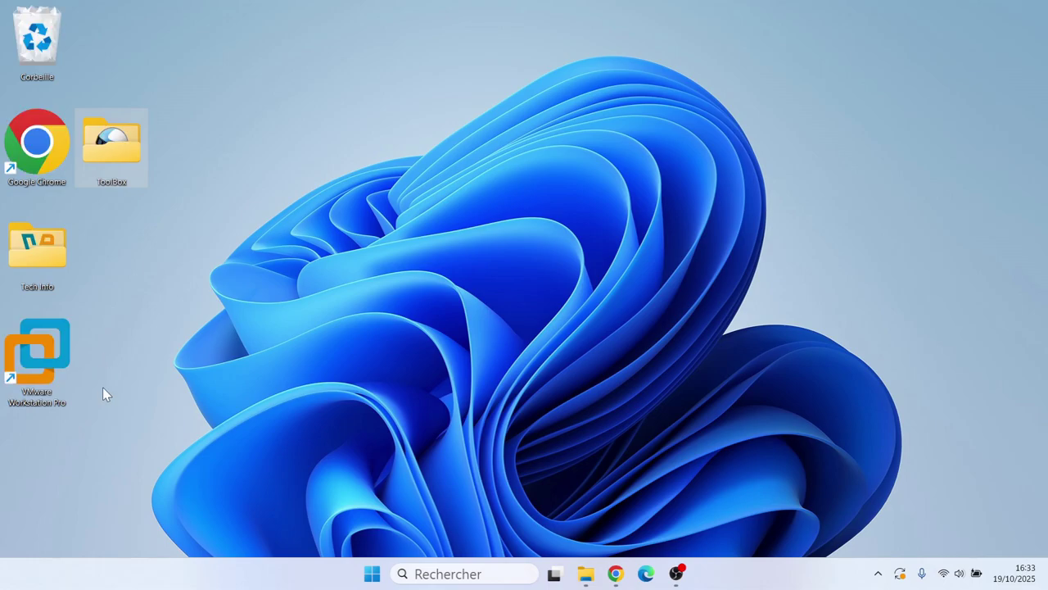
left_click(41, 366)
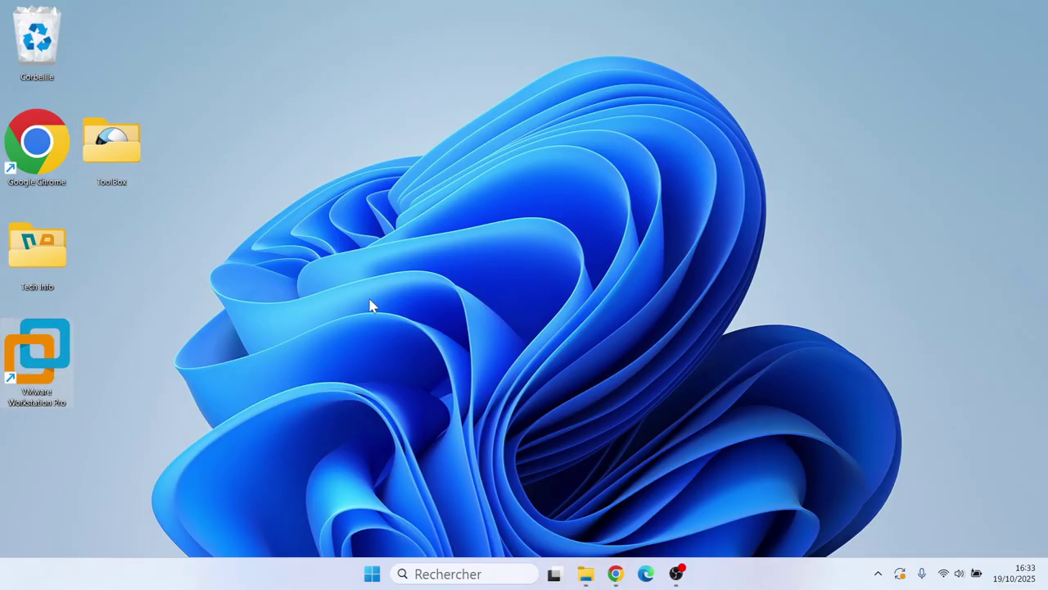